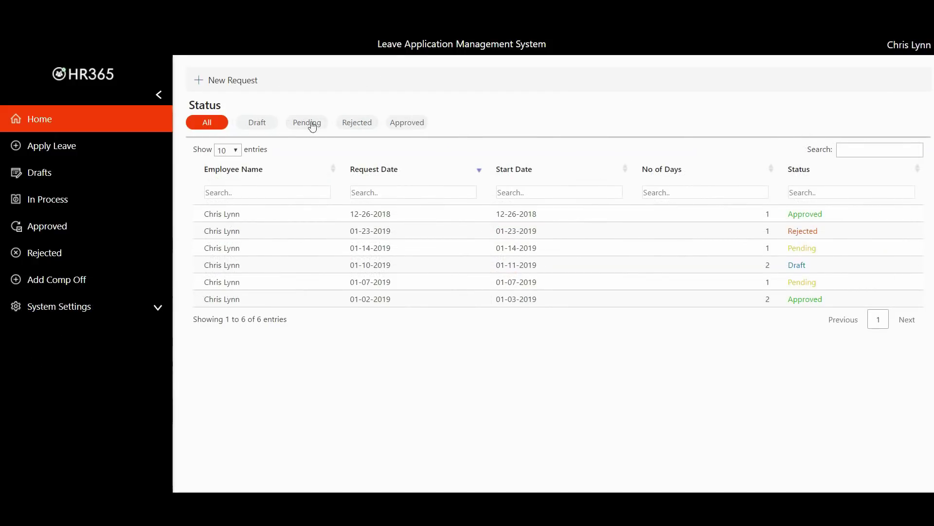
Step: Filter the leave requests by Pending, Approved and Rejected, then show All again
click(312, 126)
click(403, 128)
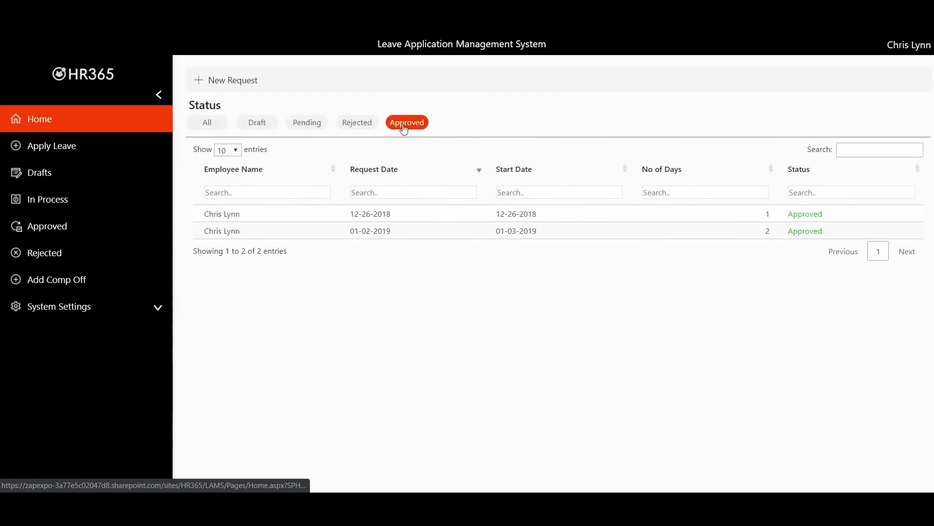
click(356, 125)
click(214, 127)
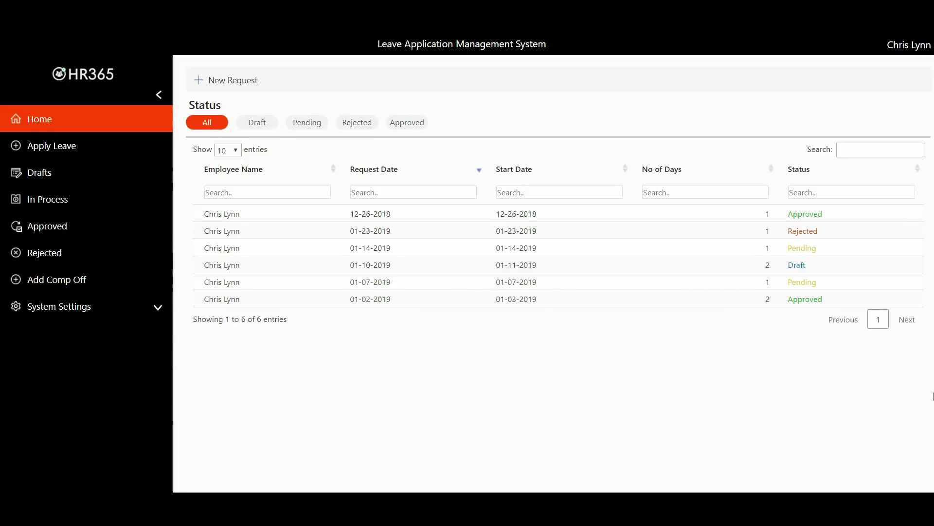
Step: Start a new leave request and, after trying the other leave types, choose Casual
click(236, 84)
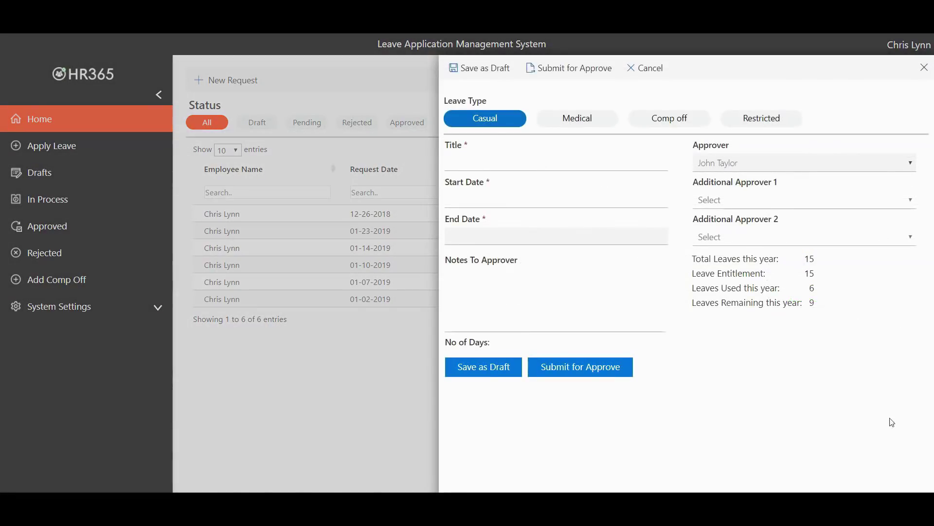
click(569, 125)
click(674, 122)
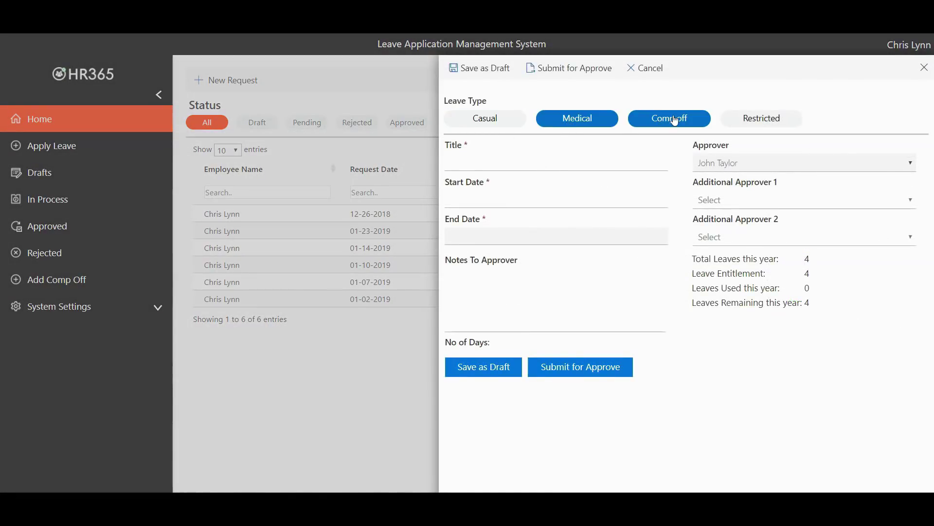
click(767, 123)
click(507, 125)
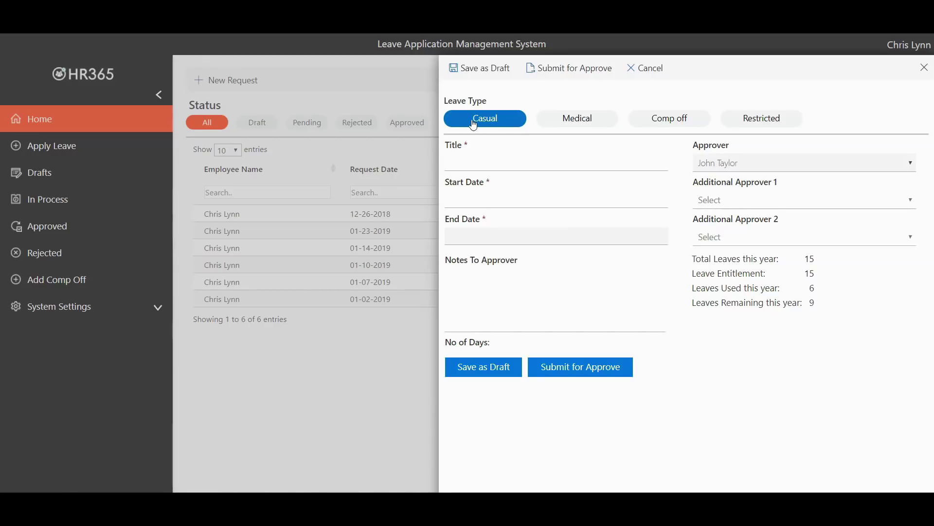
Step: Title the request 'Leave for family occasion' with start and end dates of 01/01/2019
click(474, 163)
text(Leave for family occasion)
click(535, 198)
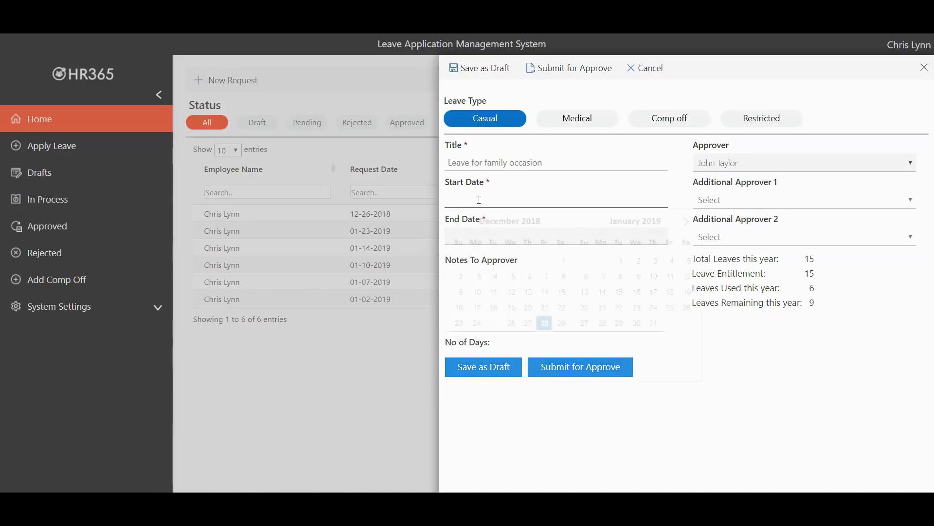
click(618, 258)
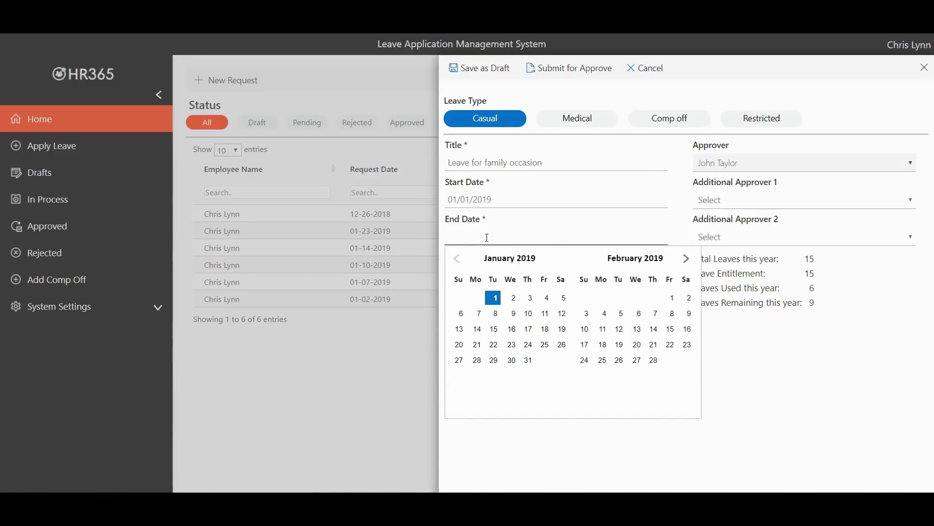
click(494, 299)
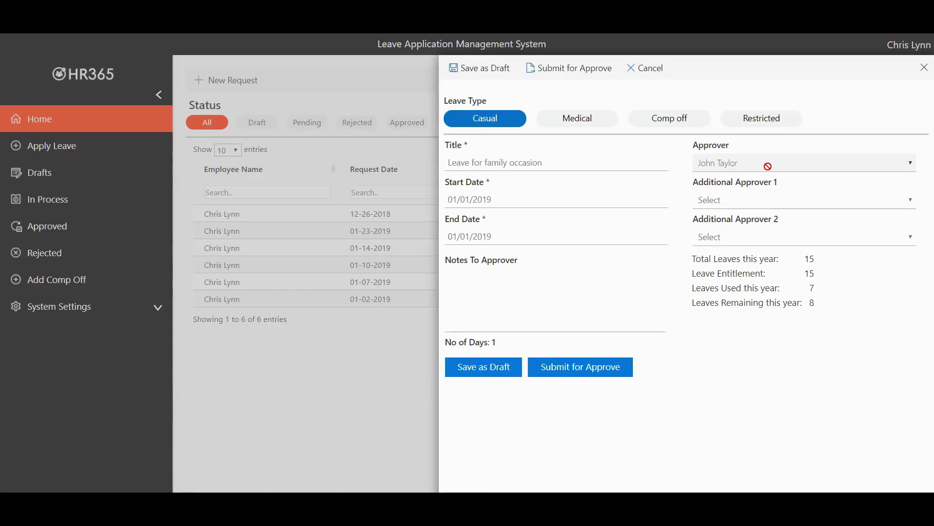
Step: Select the first and second additional approvers for the request
click(771, 203)
click(773, 227)
click(774, 233)
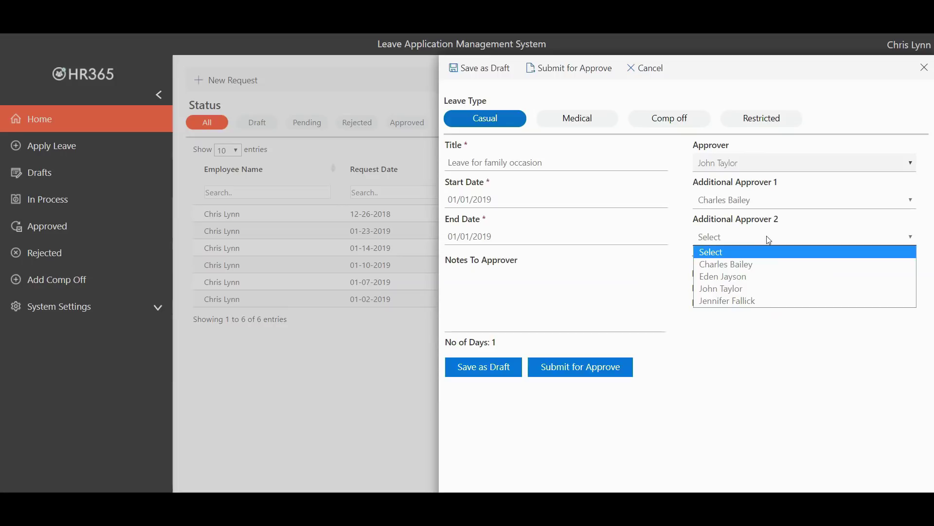
click(768, 300)
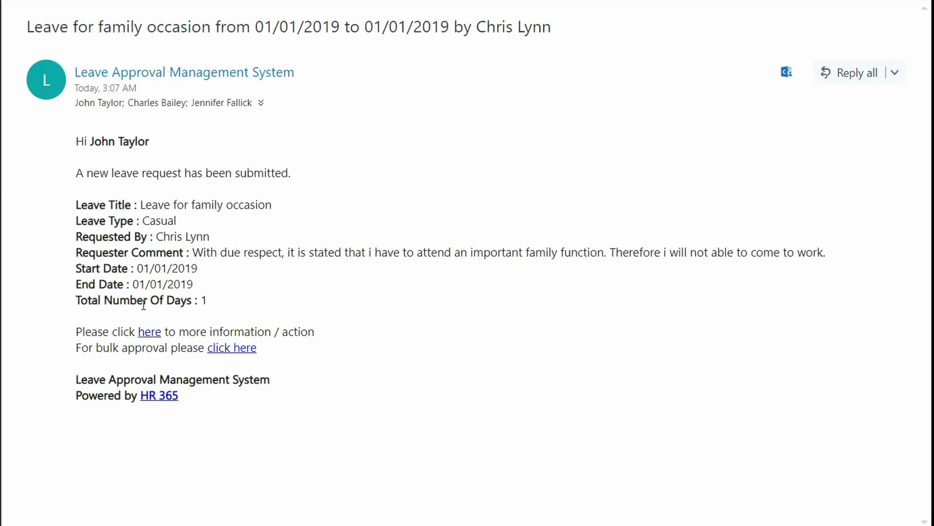
Step: Open the family occasion request's approval page from the email and expand Approved And Used Leave Year To Date
click(150, 341)
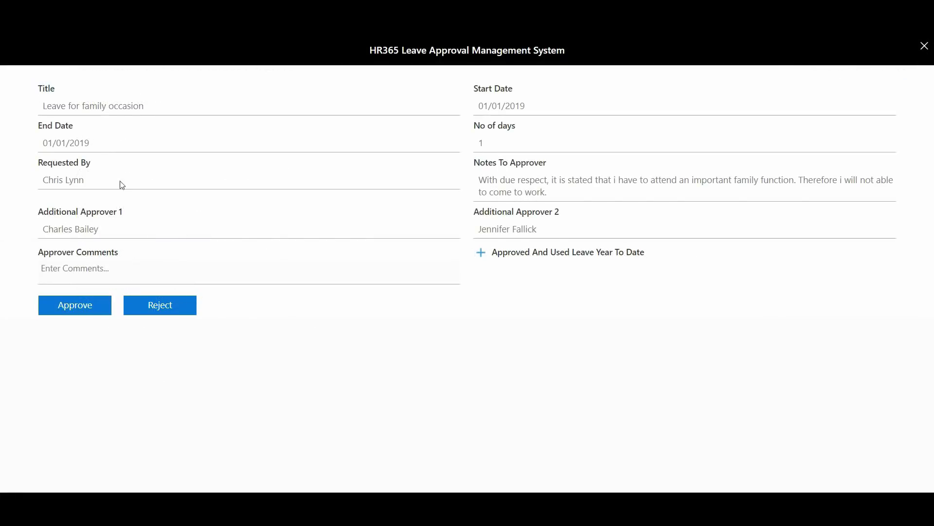
click(482, 254)
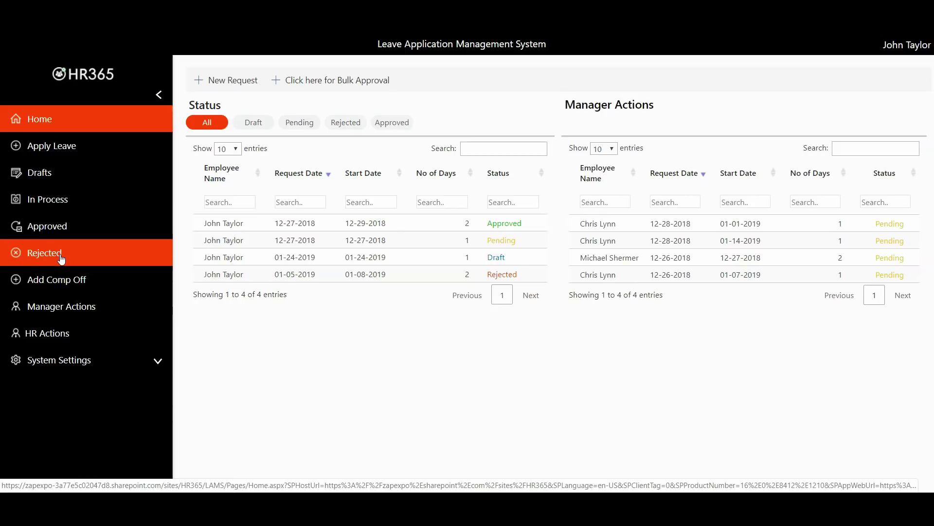
Step: Go to Add Comp Off to see the two pending comp-off entries
click(56, 280)
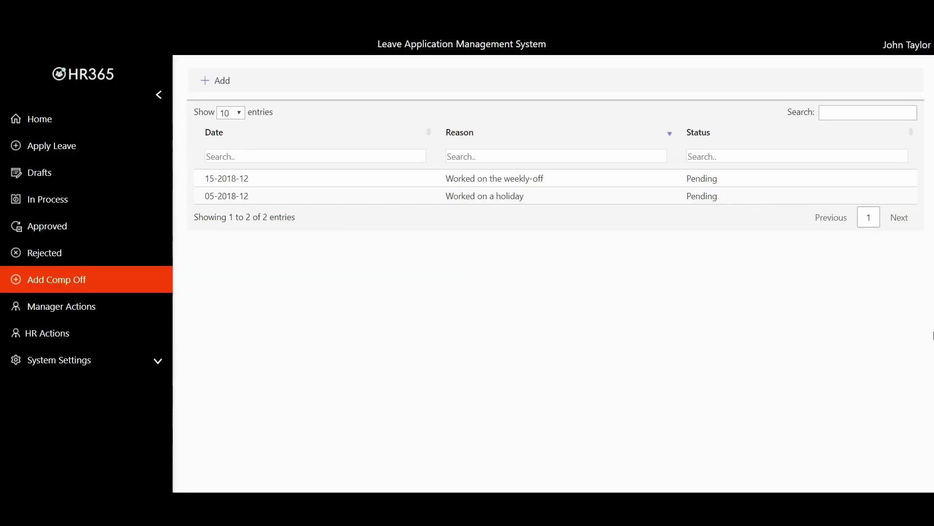
Step: In Manager Actions, view the Comp Off Request tab and try, then dismiss, its date filter
click(61, 306)
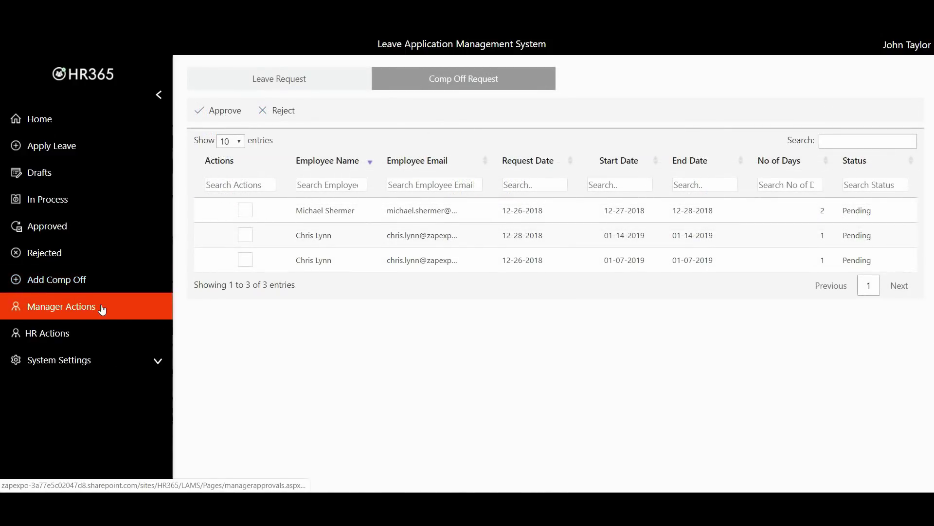
click(432, 79)
click(682, 185)
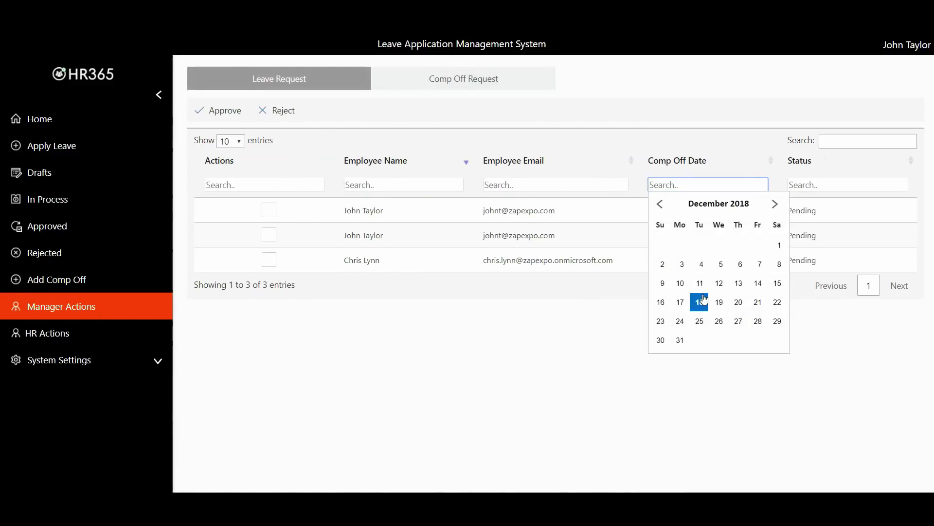
click(375, 185)
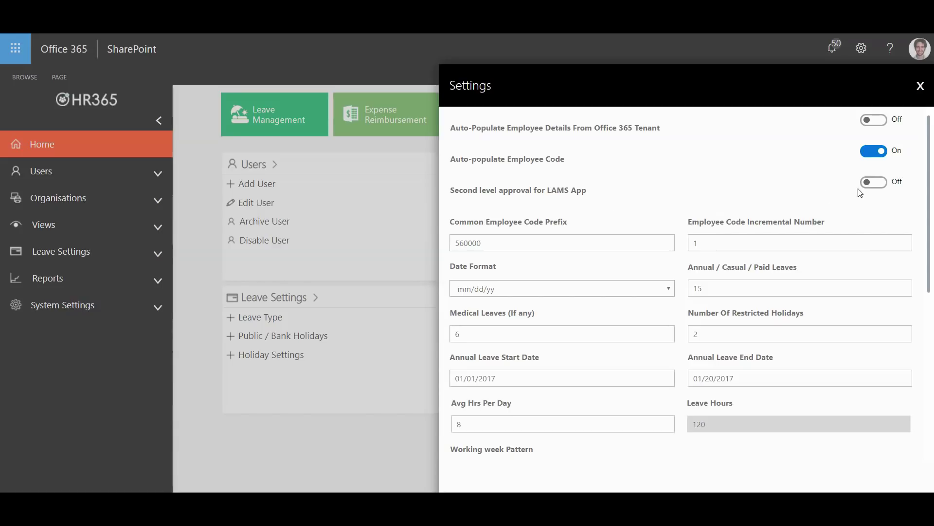
Step: Turn on 'Second level approval for LAMS App' and select the average hours per day value
click(874, 183)
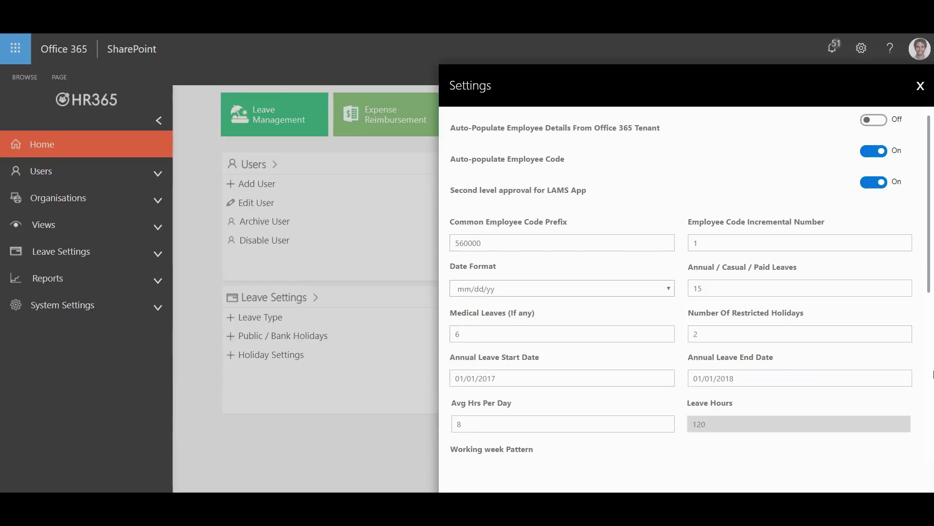
click(489, 421)
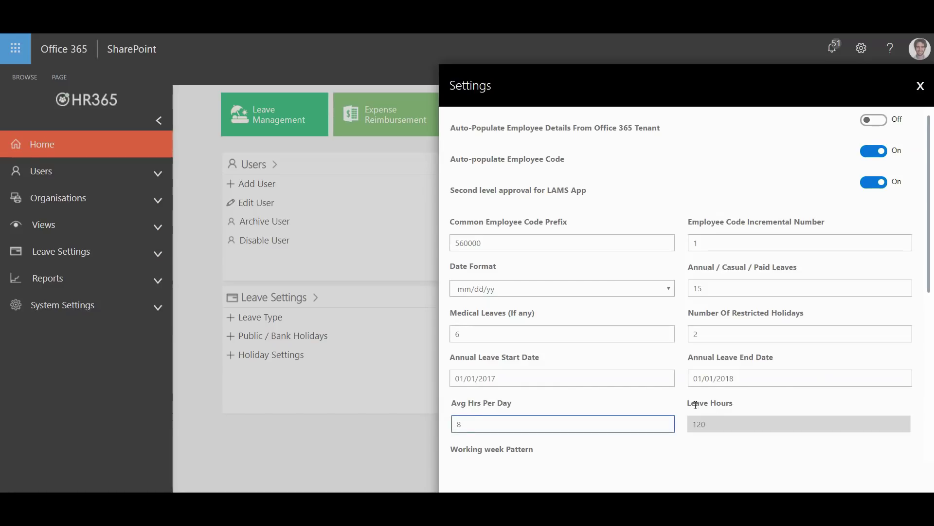
click(745, 407)
scroll(747, 408, down, 5)
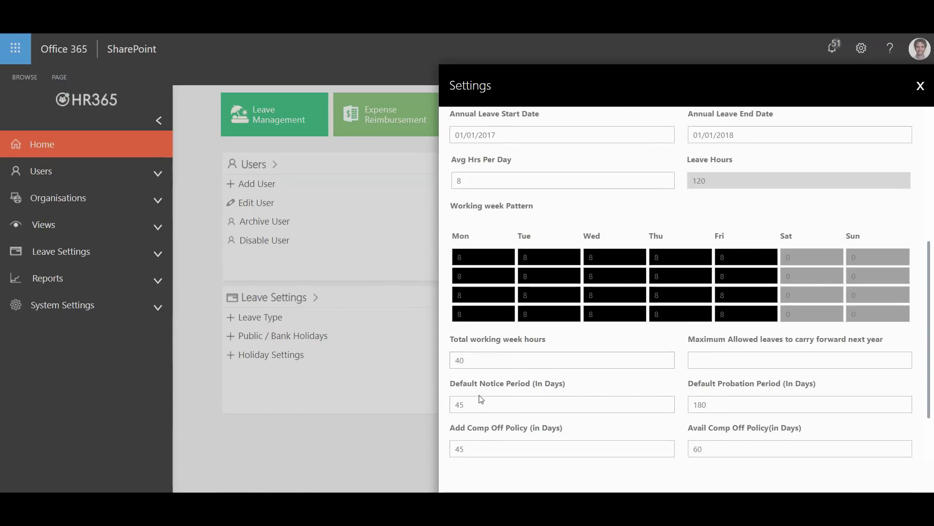
click(456, 449)
click(708, 449)
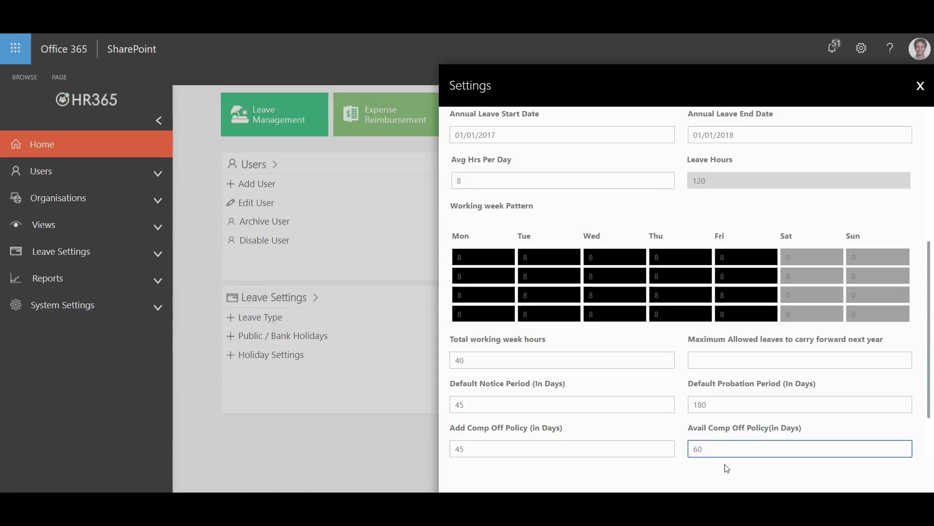